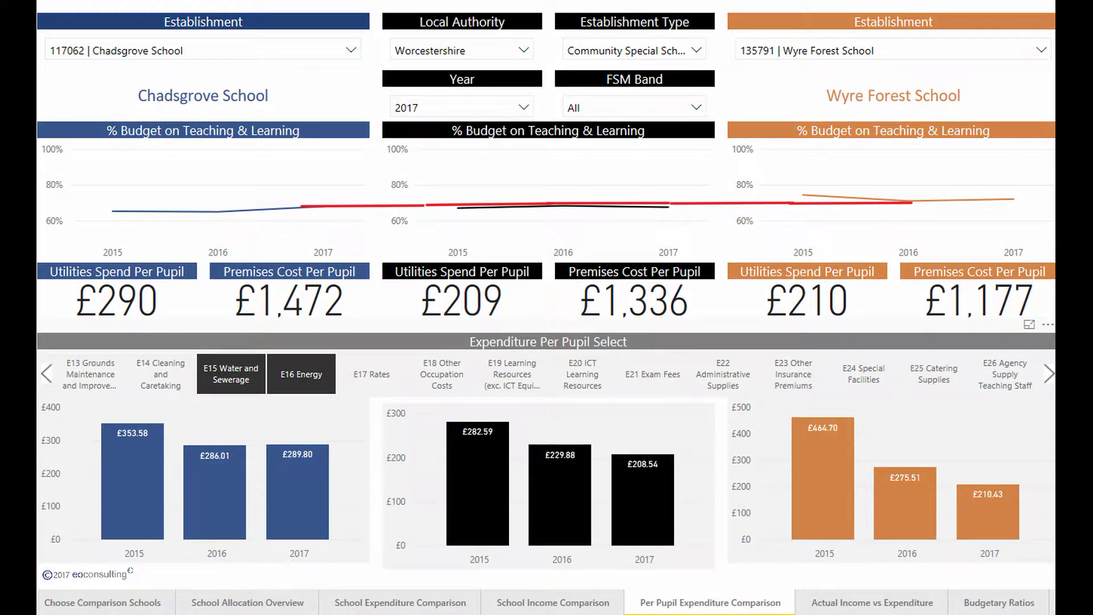
# Step: Select the EX05 Operational Costs, EX06 Utilities and EX09 Administration Supplies expenditure groupings
pyautogui.press('Escape')
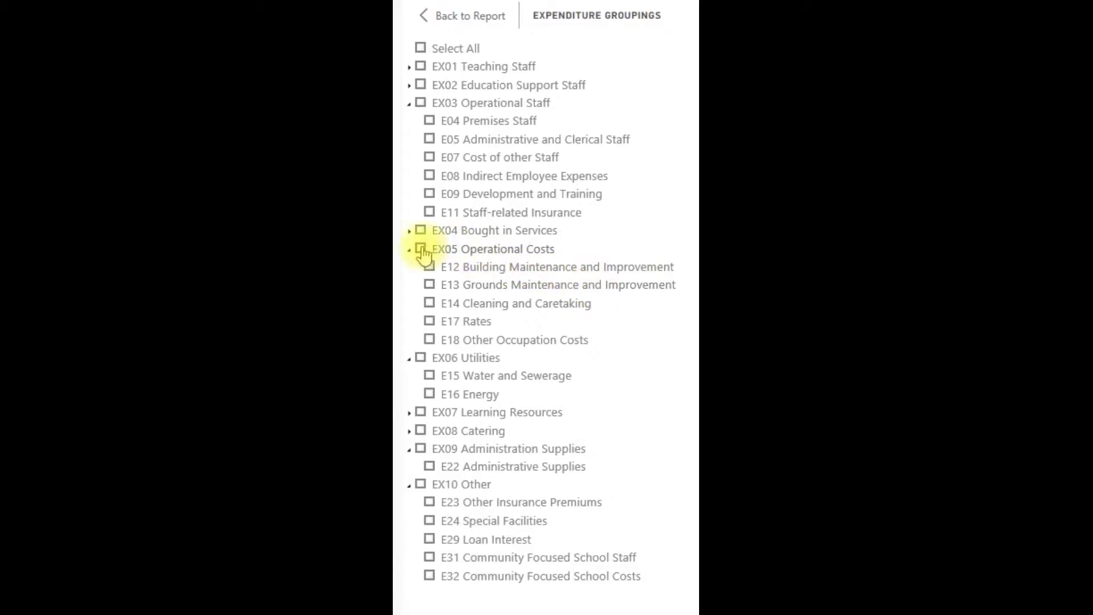
pyautogui.click(421, 249)
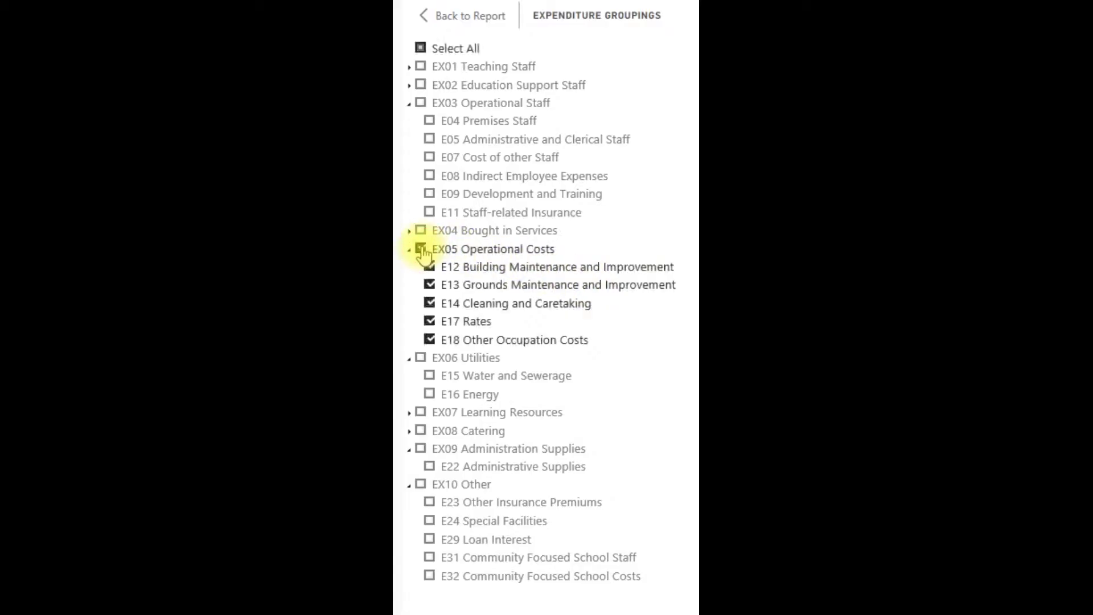
pyautogui.click(421, 358)
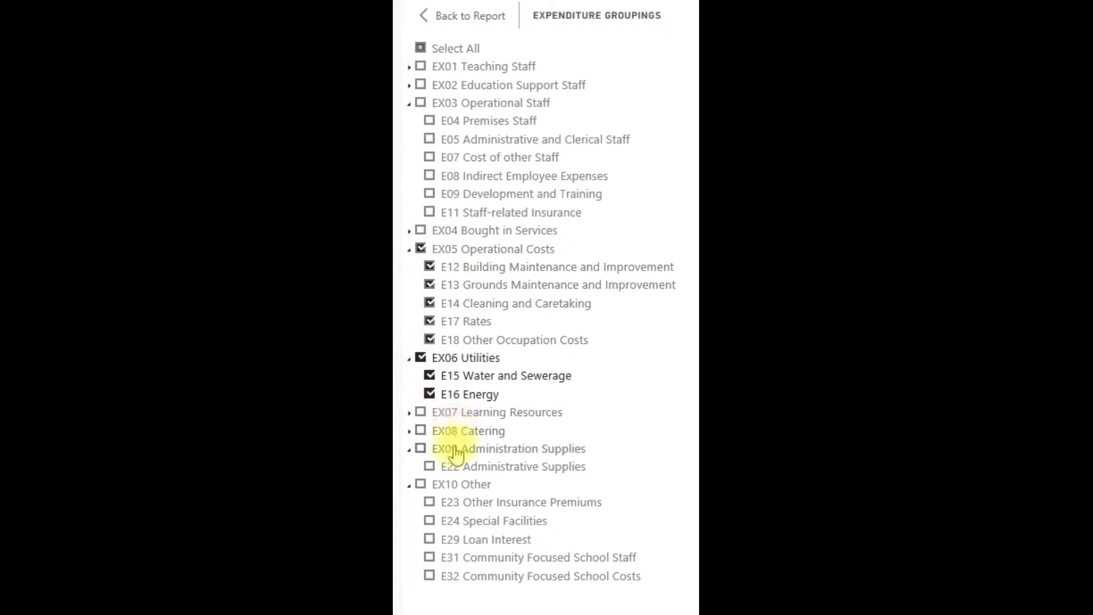
pyautogui.click(421, 448)
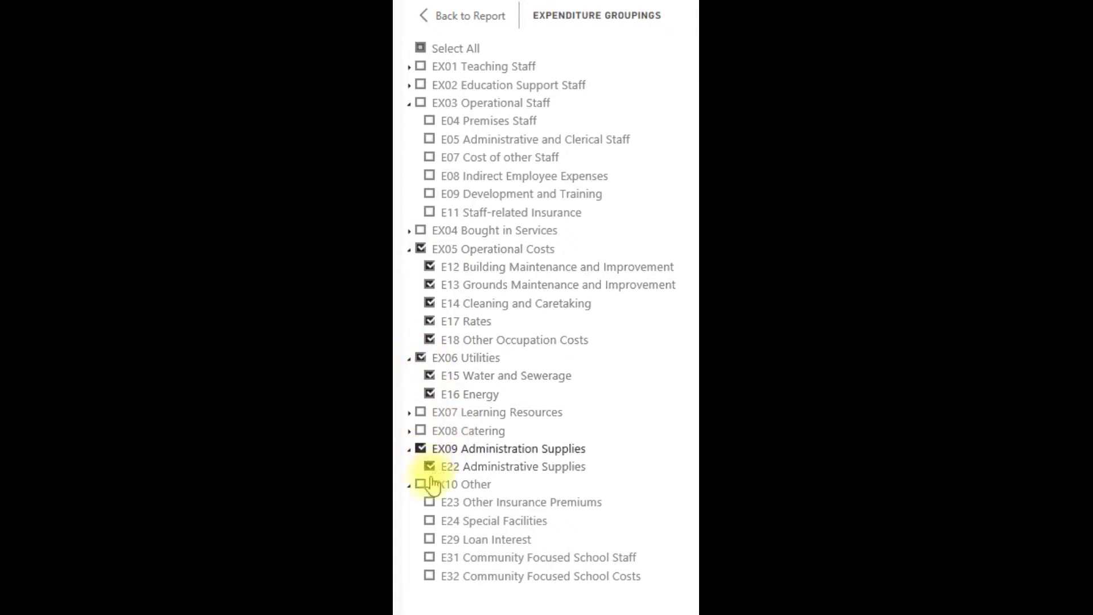
# Step: Include EX10 Other without E29 Loan Interest, E31 Community Focused School Staff and E32 Community Focused School Costs, and return to the report
pyautogui.click(421, 483)
pyautogui.click(429, 539)
pyautogui.click(430, 558)
pyautogui.click(428, 578)
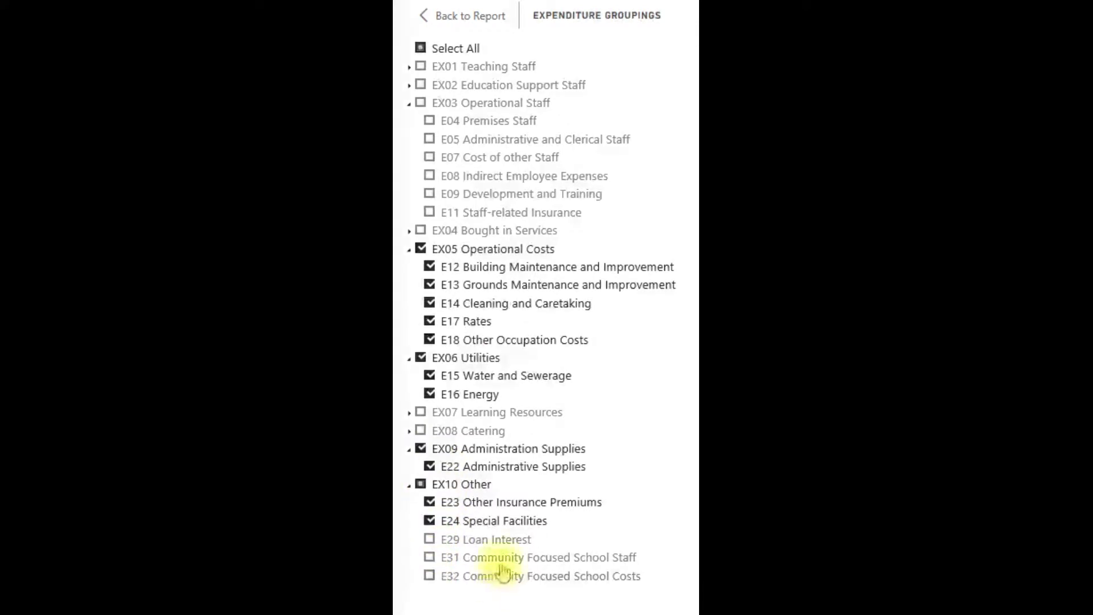
pyautogui.click(486, 17)
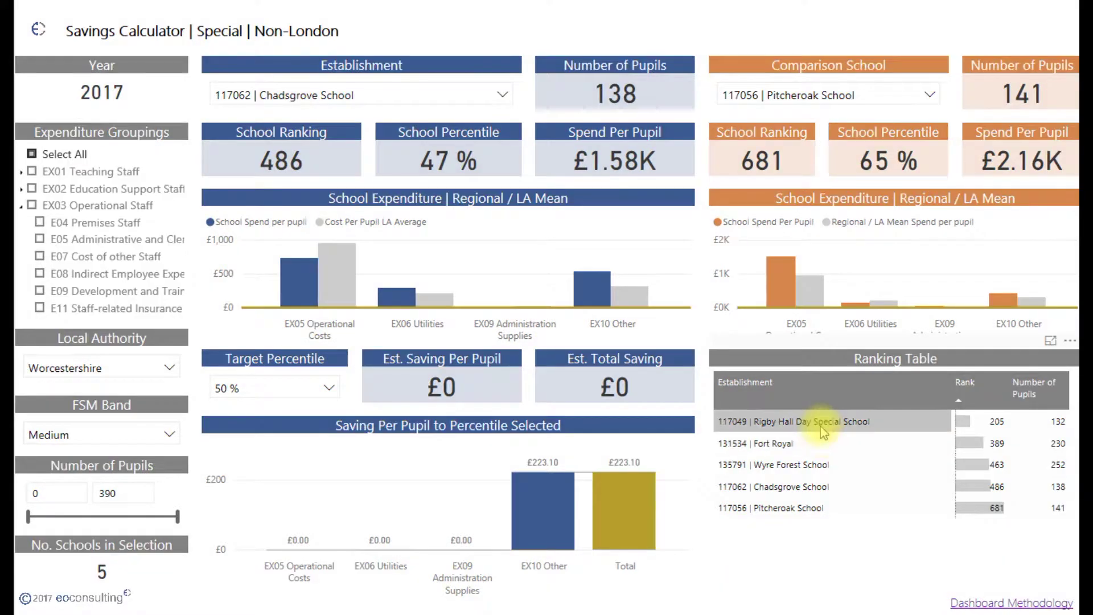
# Step: Highlight Rigby Hall Day Special School in the ranking table and set it as the comparison school
pyautogui.click(822, 422)
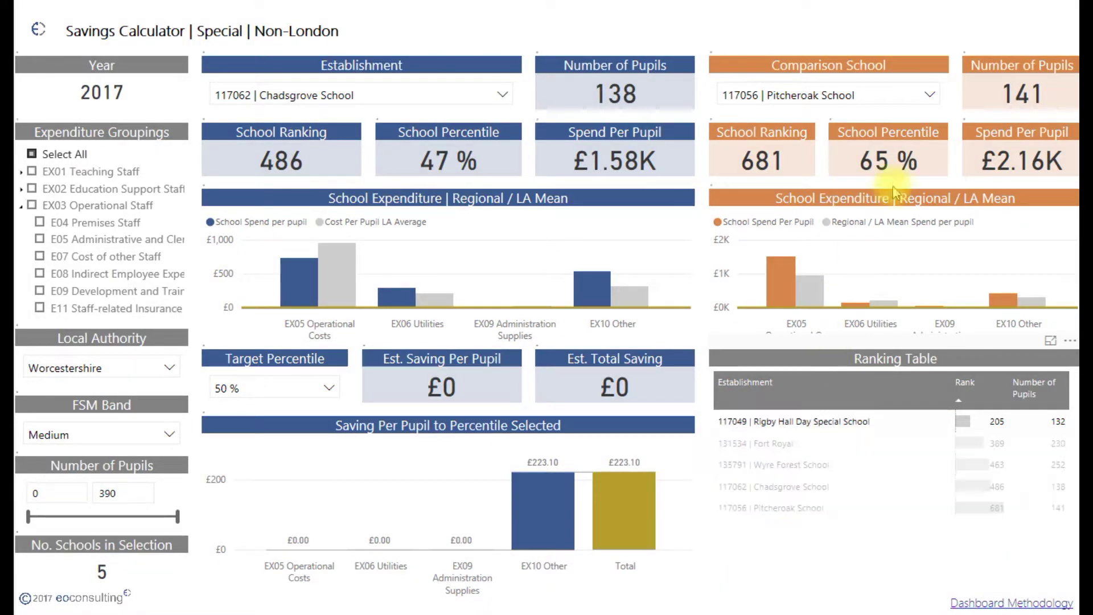
pyautogui.click(930, 94)
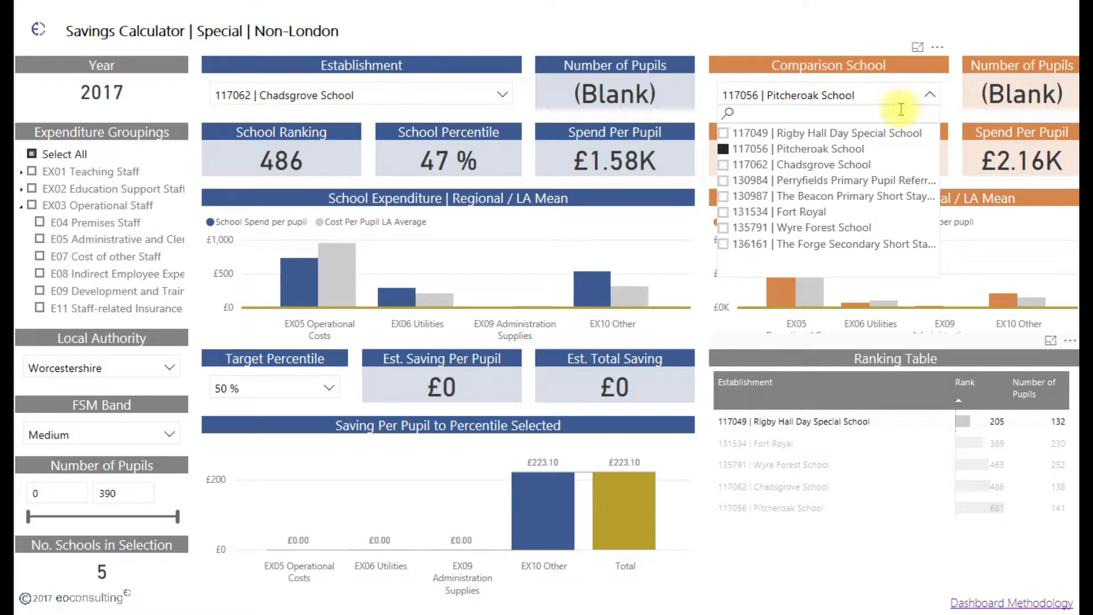
pyautogui.click(752, 134)
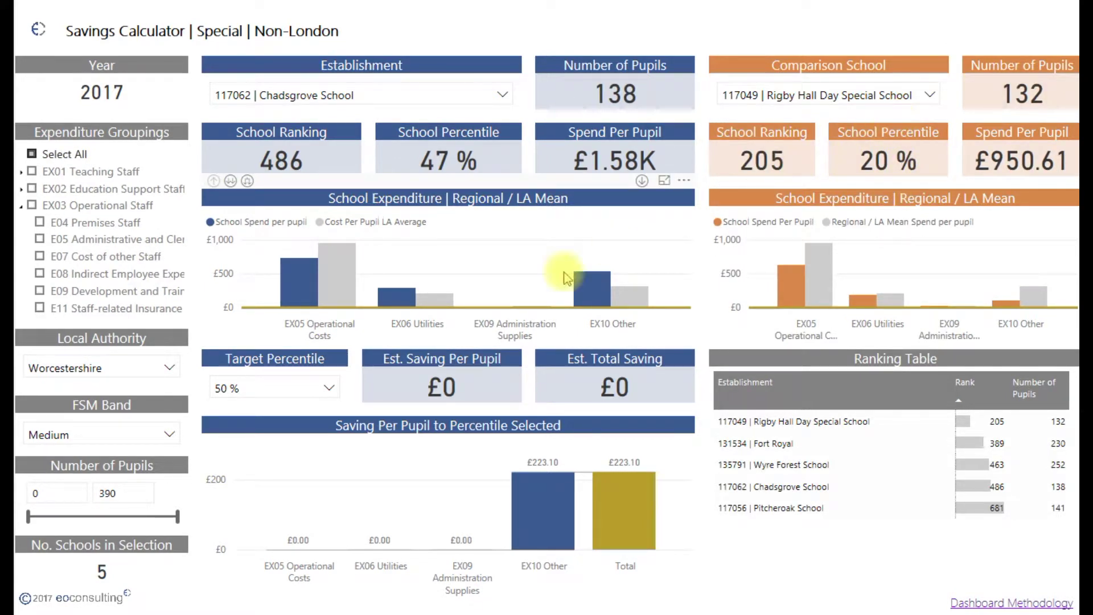
# Step: Set the target percentile to 20 % in the savings calculator
pyautogui.click(327, 388)
pyautogui.scroll(-3, 329, 320)
pyautogui.scroll(-1, 329, 320)
pyautogui.click(216, 363)
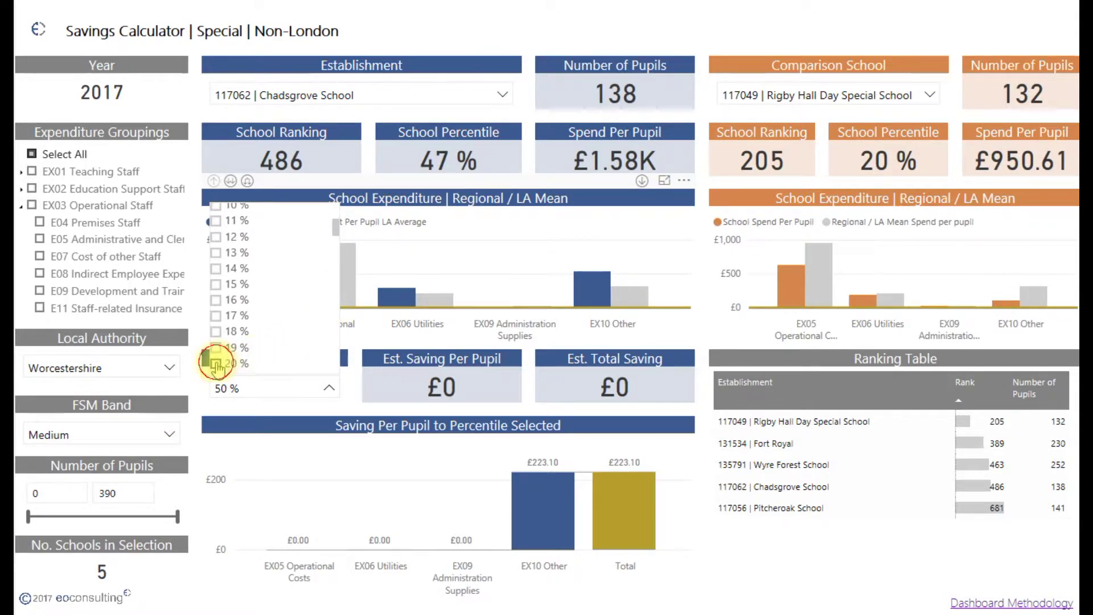
pyautogui.click(225, 409)
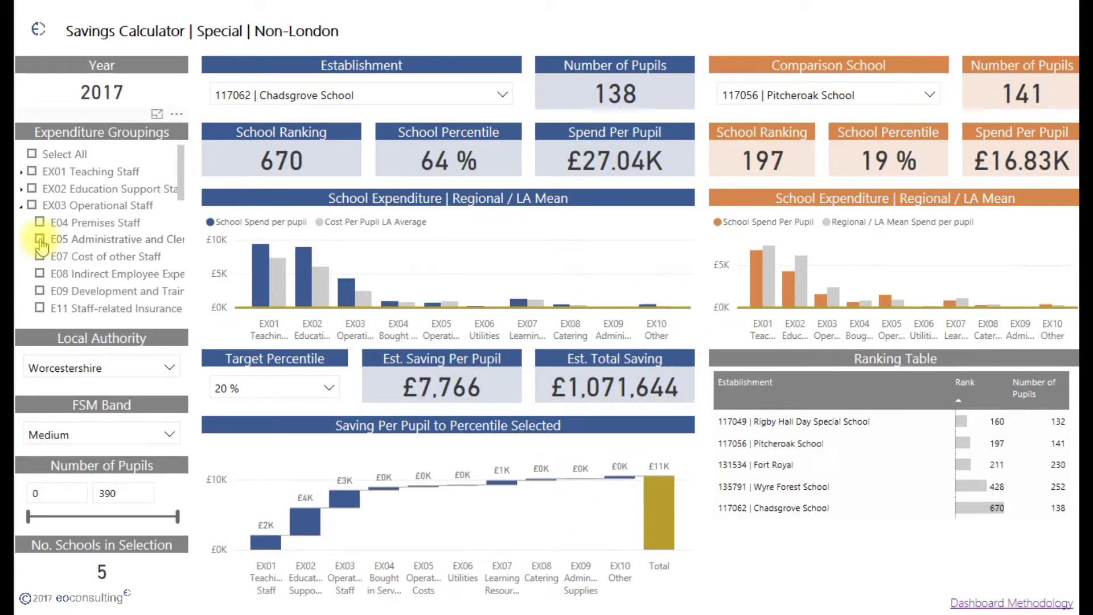
# Step: Select the E05 Administrative and Clerical Staff and E07 Cost of other Staff groupings, and choose a lower target percentile
pyautogui.click(40, 241)
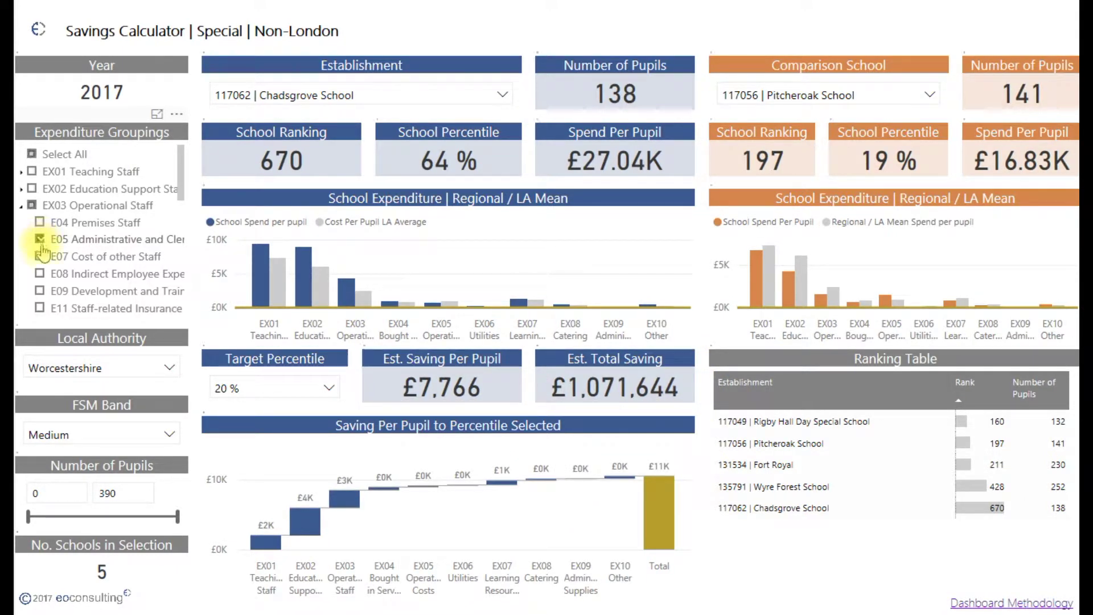
pyautogui.click(39, 257)
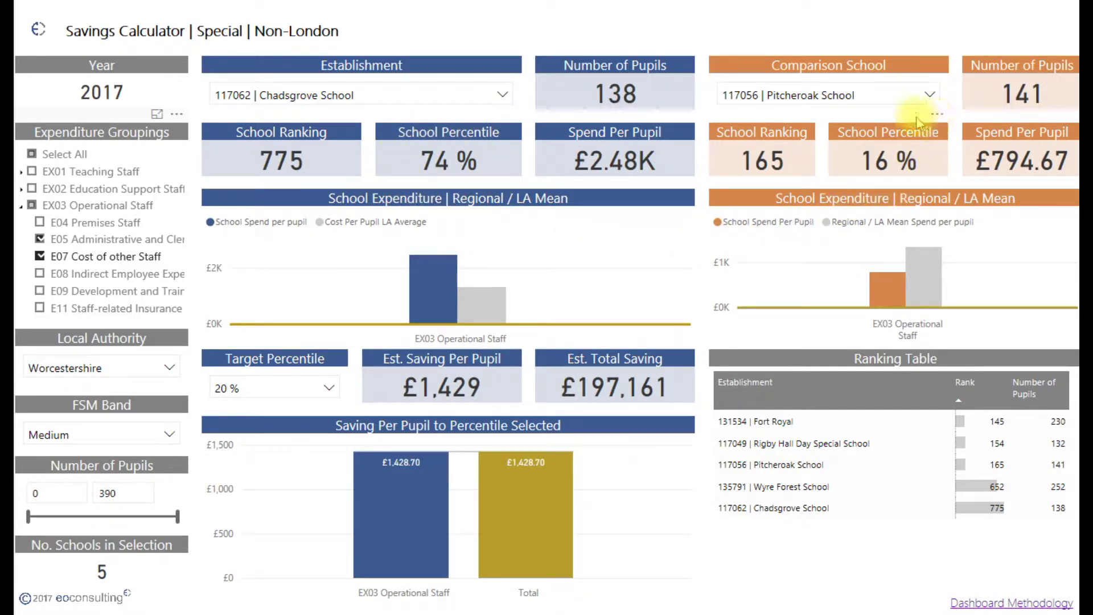
pyautogui.click(329, 389)
pyautogui.scroll(2, 228, 237)
pyautogui.click(216, 226)
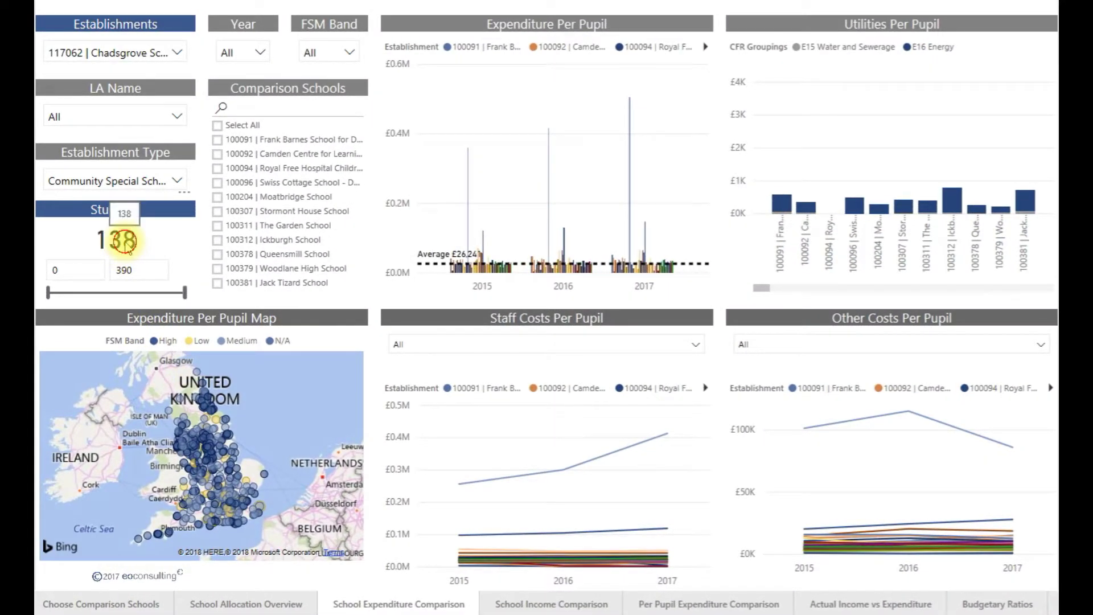
# Step: Limit the Students range in the school expenditure comparison to 130 through 146
pyautogui.click(71, 265)
pyautogui.press('BackSpace')
pyautogui.write('130')
pyautogui.press('Return')
pyautogui.click(139, 270)
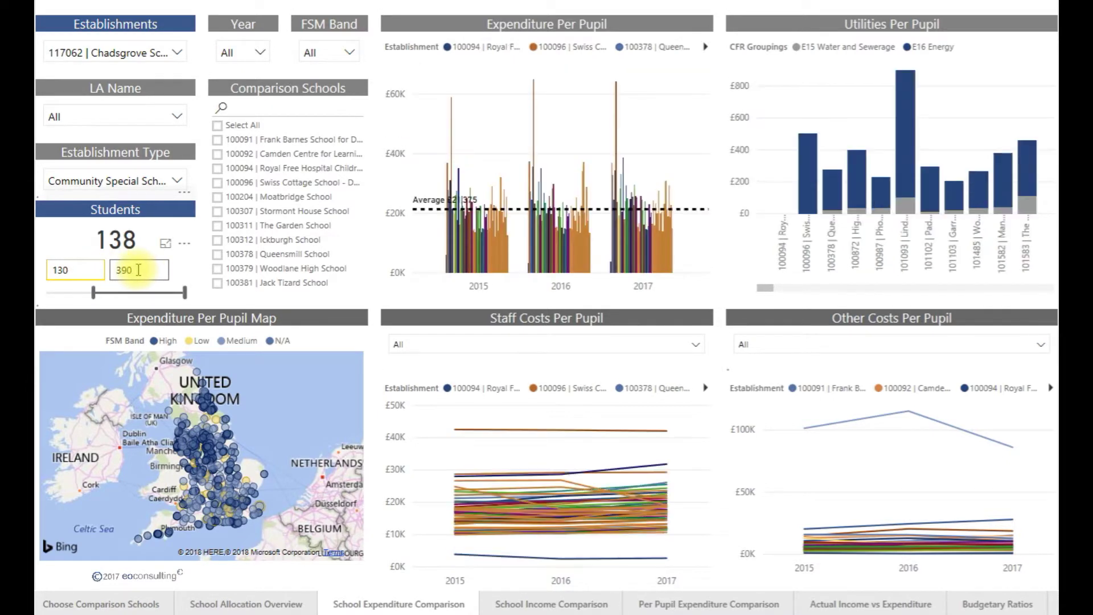
pyautogui.press('BackSpace')
pyautogui.press('BackSpace')
pyautogui.press('BackSpace')
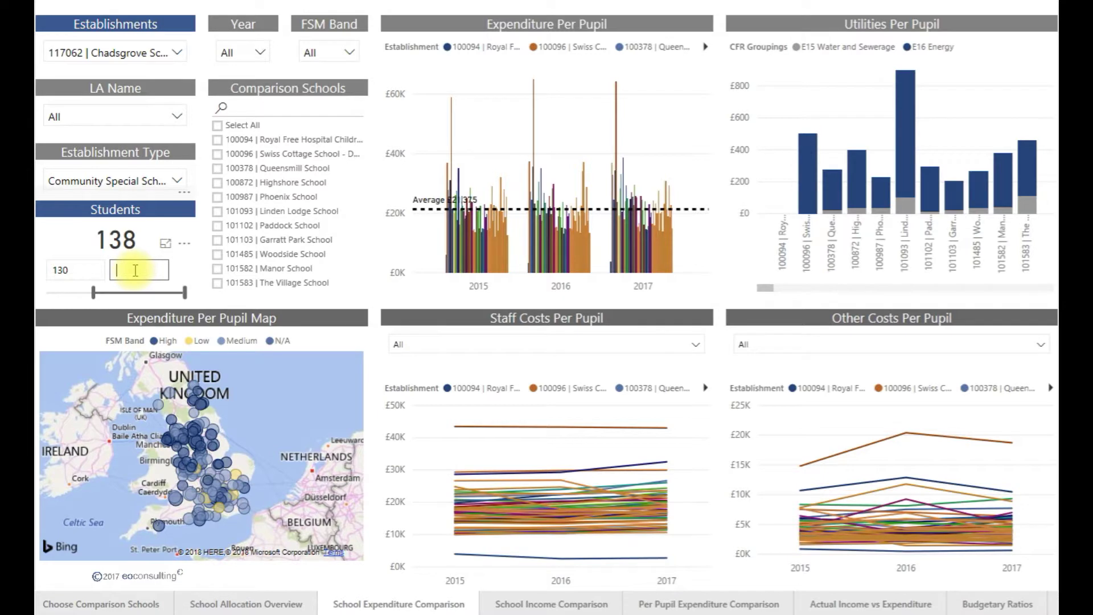
pyautogui.write('146')
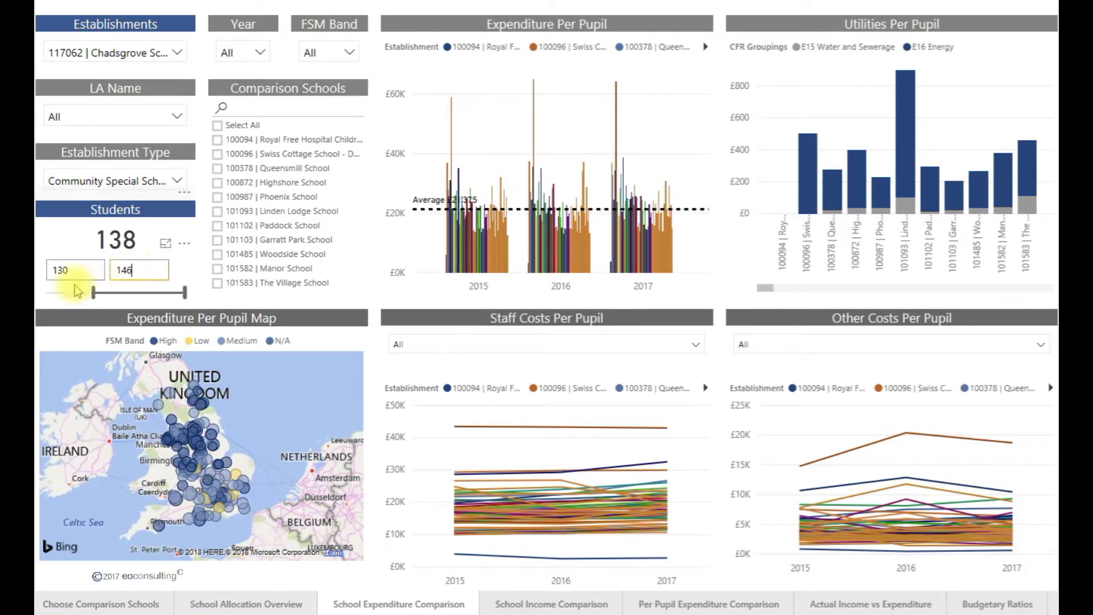
pyautogui.press('Return')
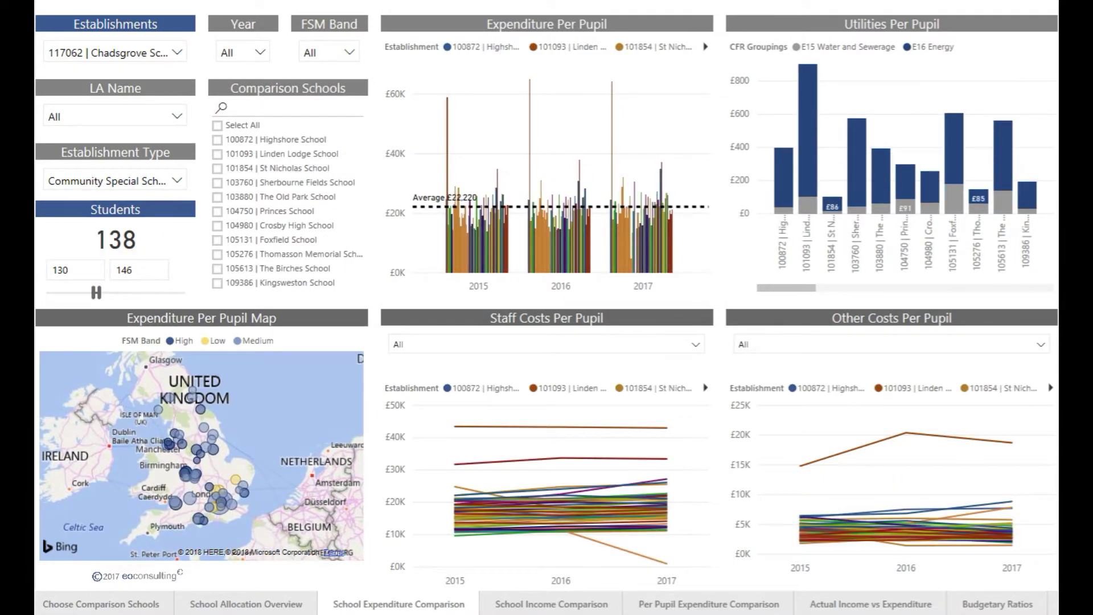
# Step: Enlarge the Expenditure Per Pupil Map and examine the details of the schools around Birmingham, Bromsgrove and Coventry
pyautogui.moveTo(339, 304)
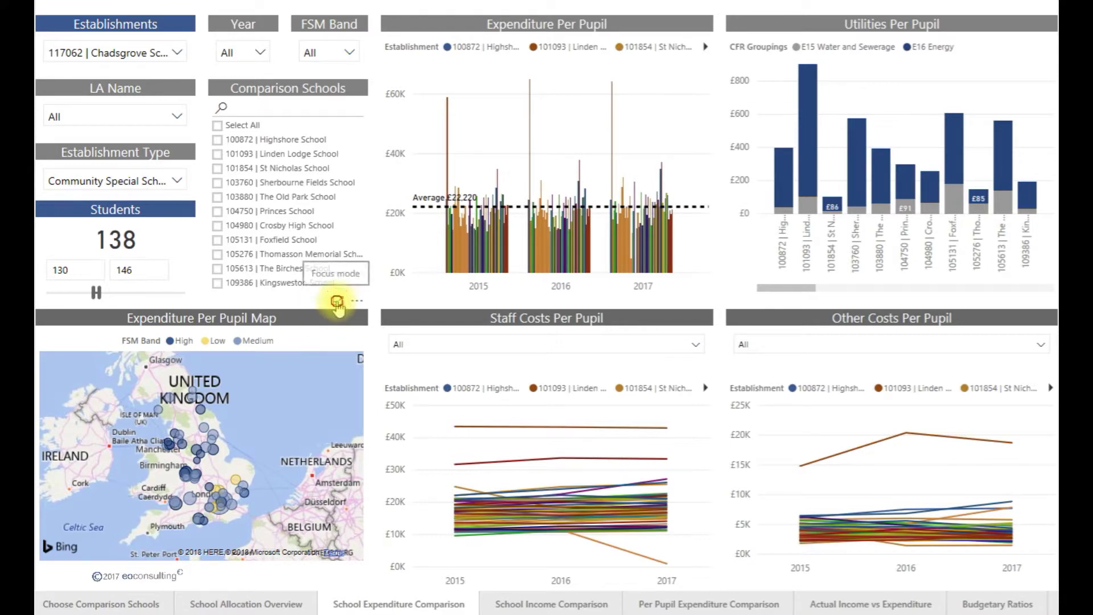
pyautogui.click(338, 301)
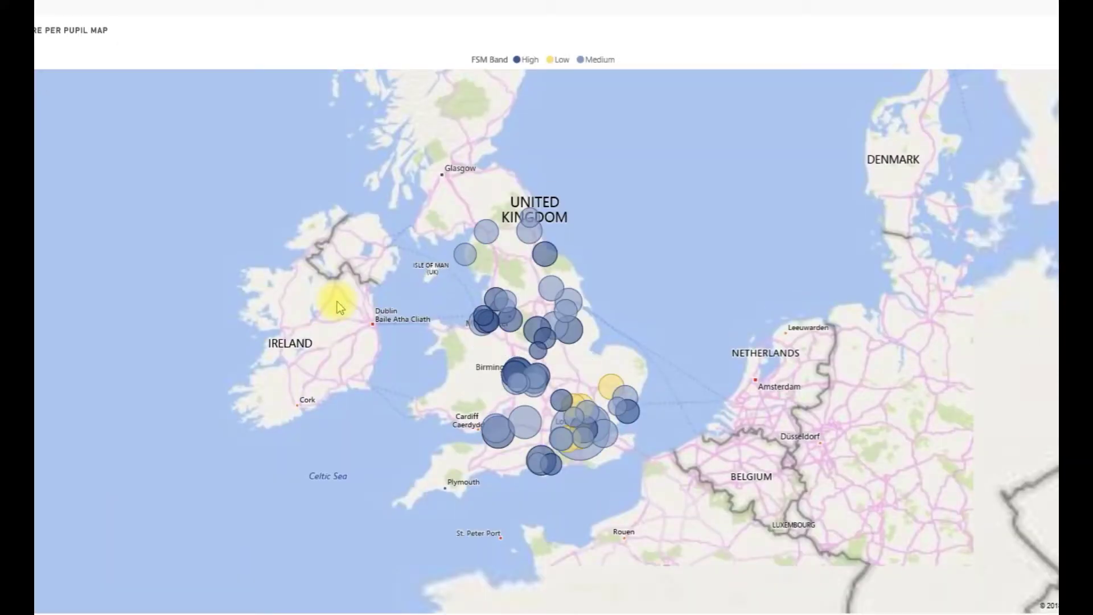
pyautogui.scroll(3, 542, 502)
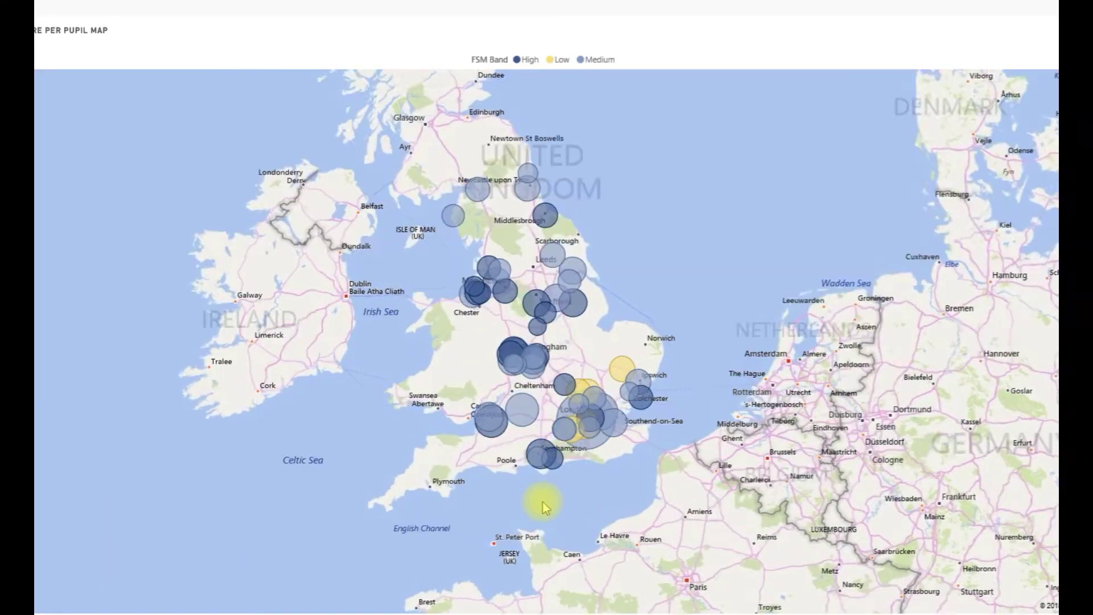
pyautogui.scroll(2, 544, 497)
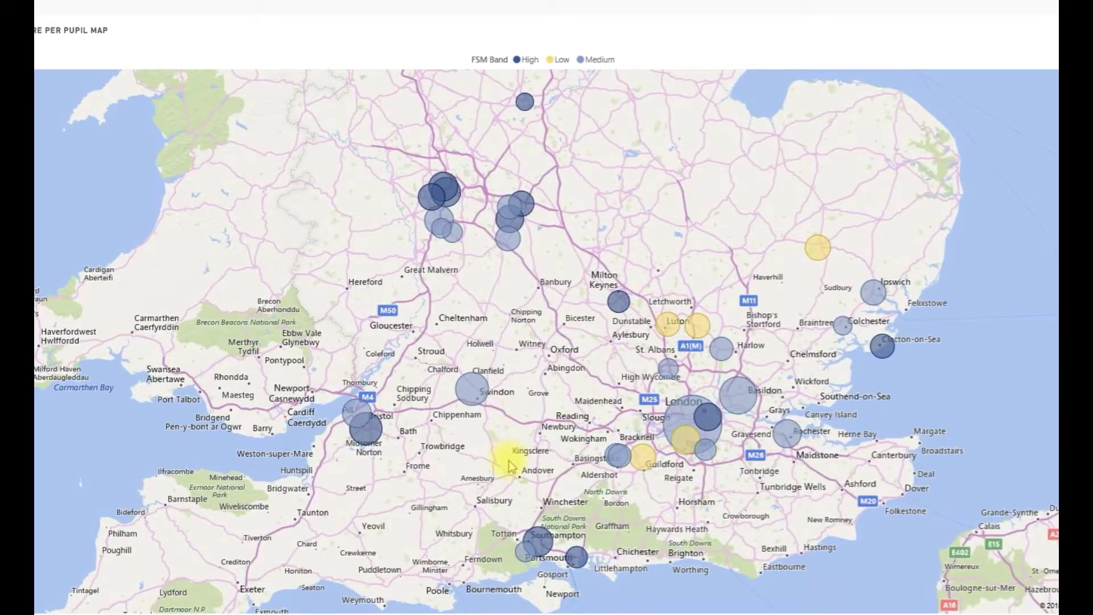
pyautogui.scroll(2, 507, 556)
pyautogui.scroll(2, 510, 562)
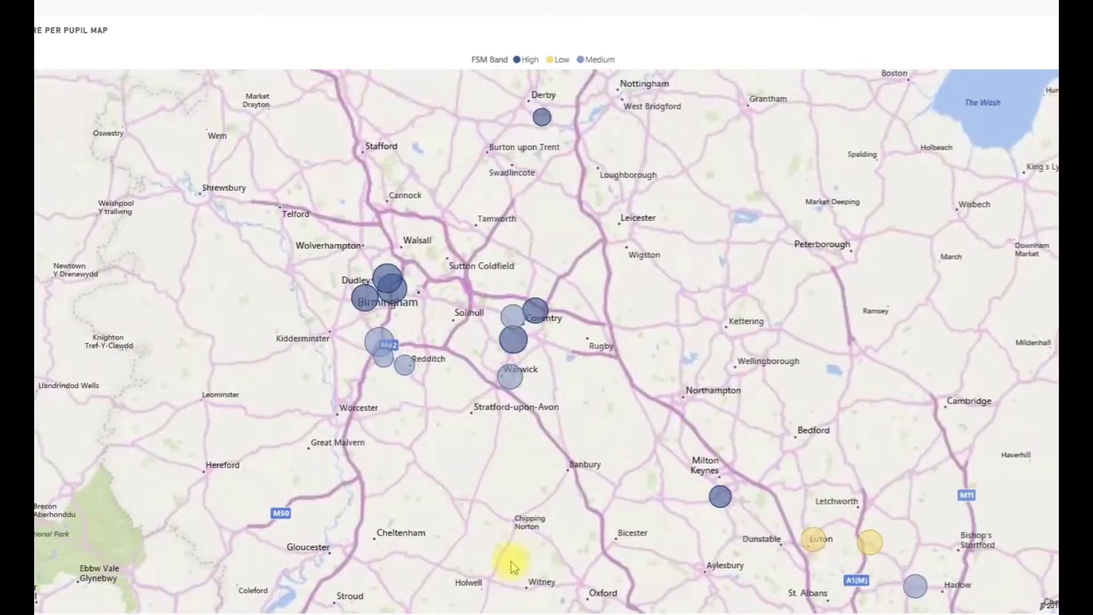
pyautogui.scroll(2, 415, 446)
pyautogui.moveTo(418, 444)
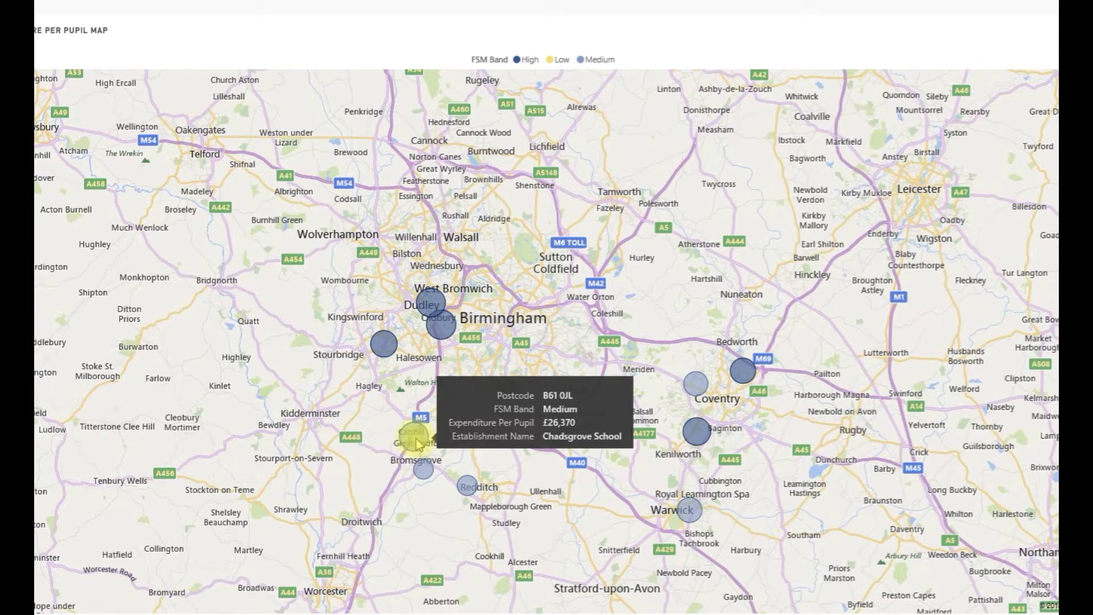
pyautogui.moveTo(437, 301)
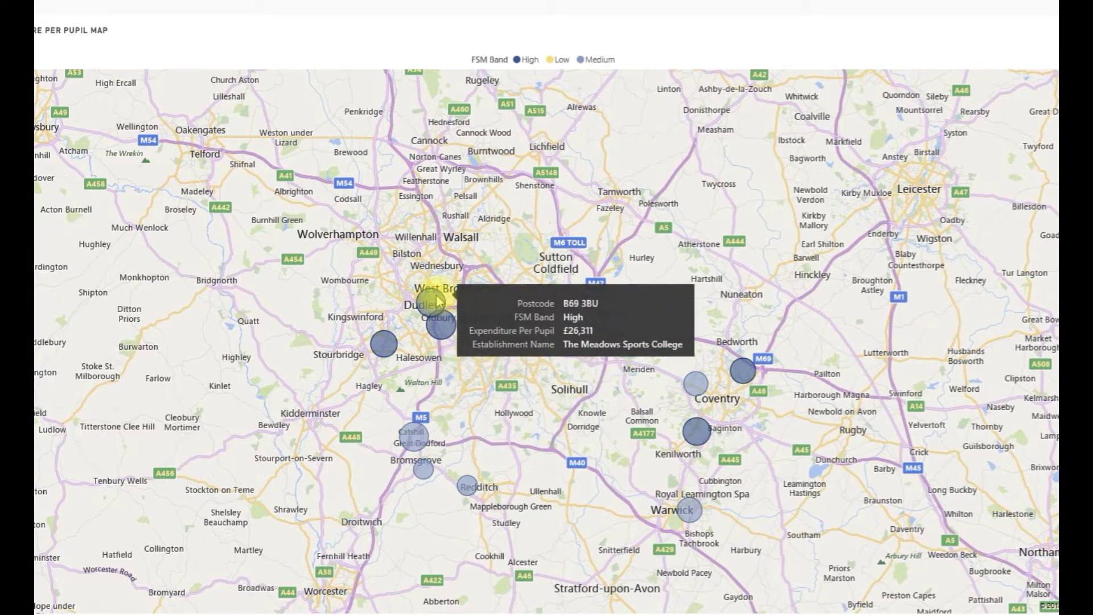
pyautogui.moveTo(444, 328)
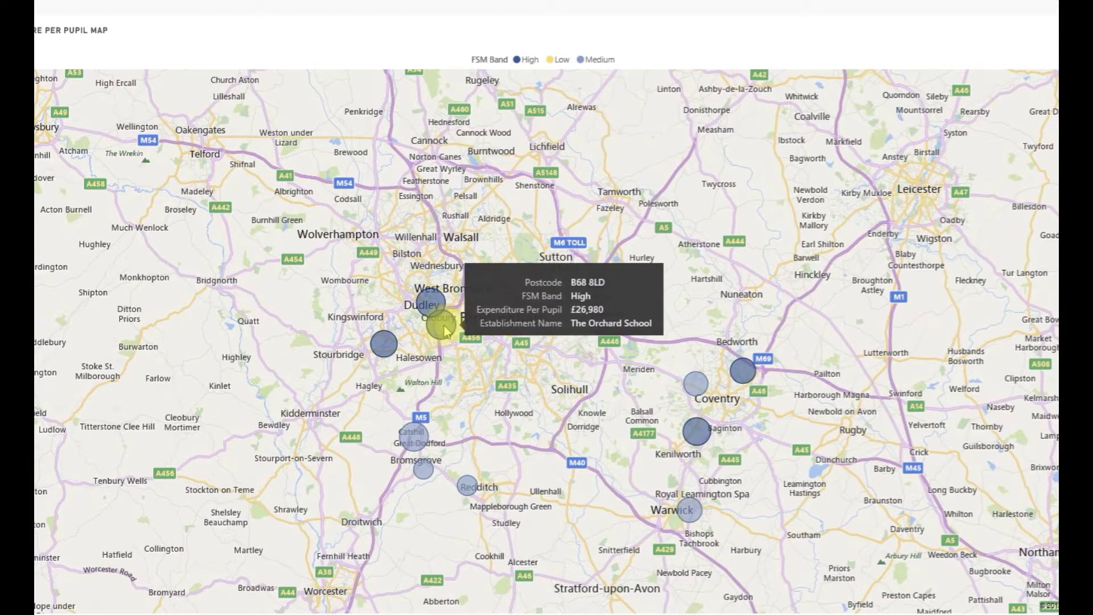
pyautogui.moveTo(695, 437)
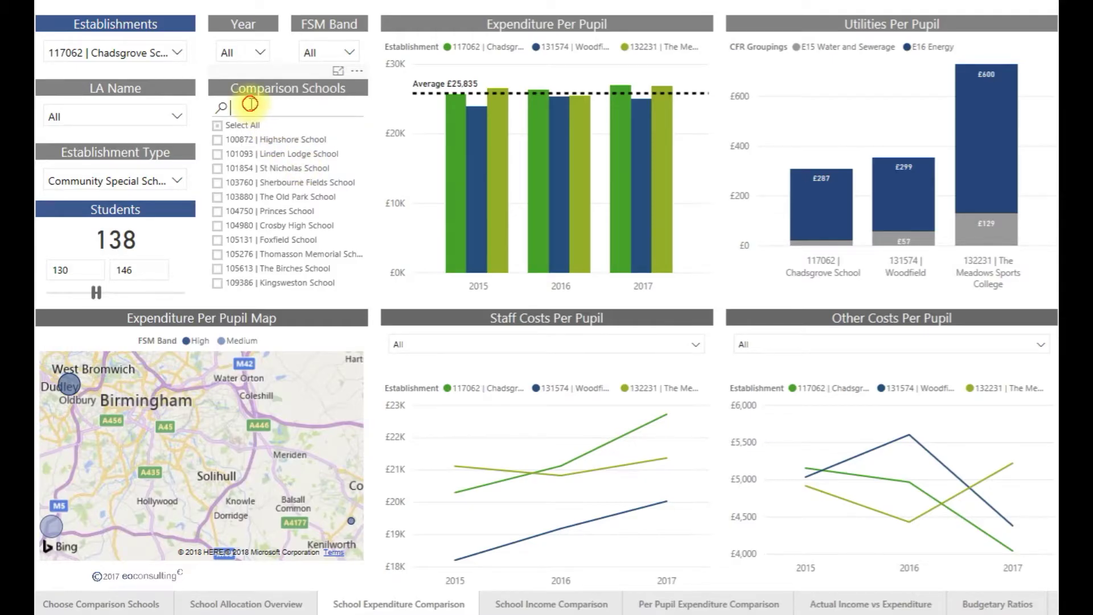
# Step: Search the comparison schools for "the orchard" and add The Orchard School to the selection
pyautogui.click(250, 107)
pyautogui.write('the orchard')
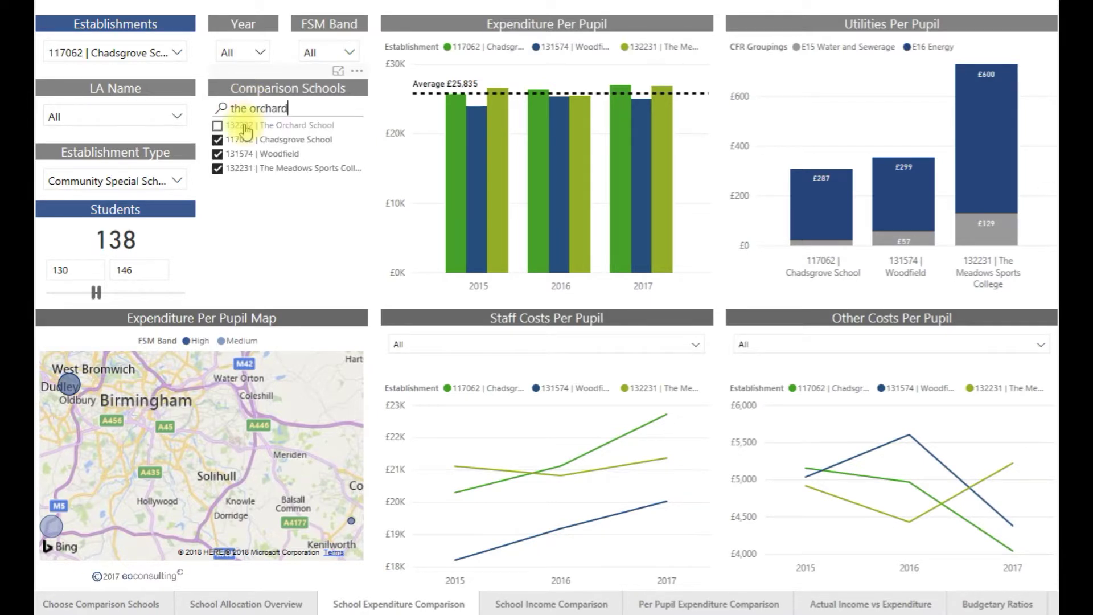
pyautogui.click(244, 127)
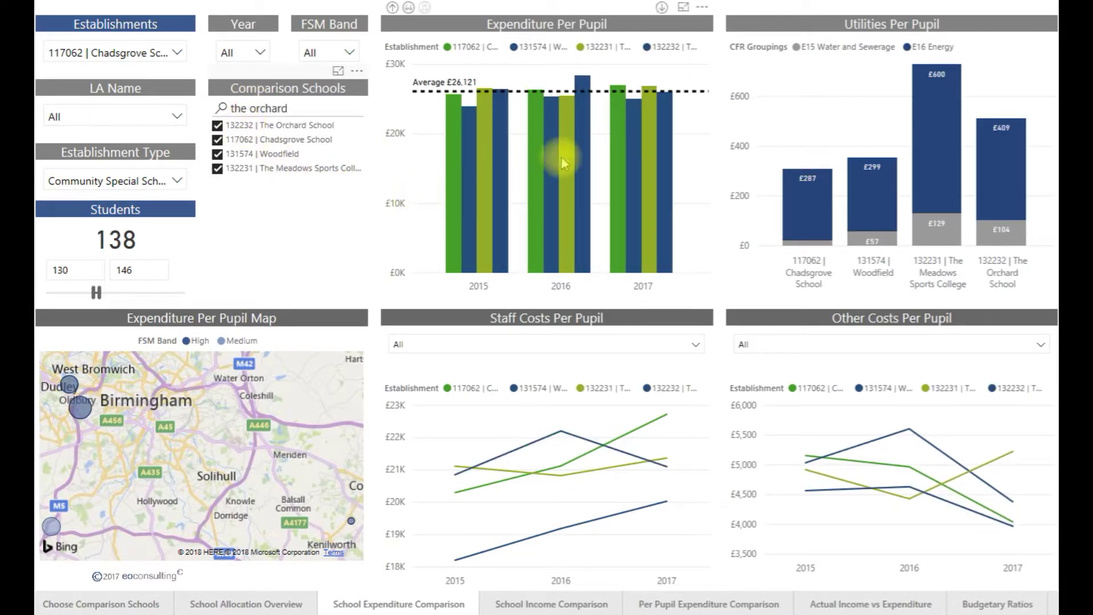
# Step: Enlarge the Expenditure Per Pupil chart and inspect Chadsgrove School's EX01 Teaching Staff spending by expenditure group
pyautogui.click(683, 8)
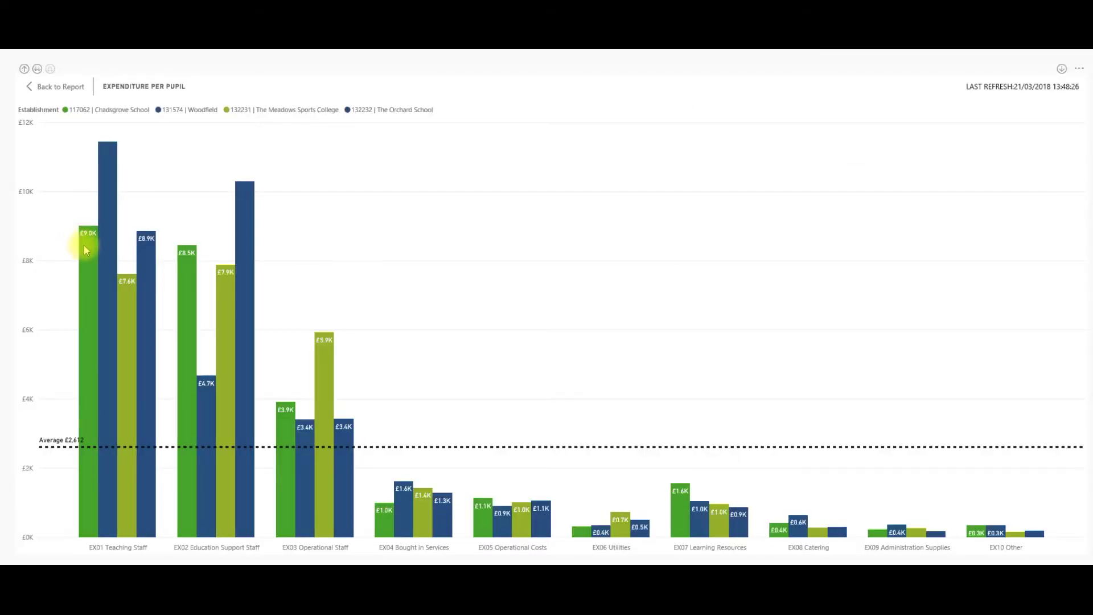
pyautogui.moveTo(84, 244)
pyautogui.moveTo(146, 288)
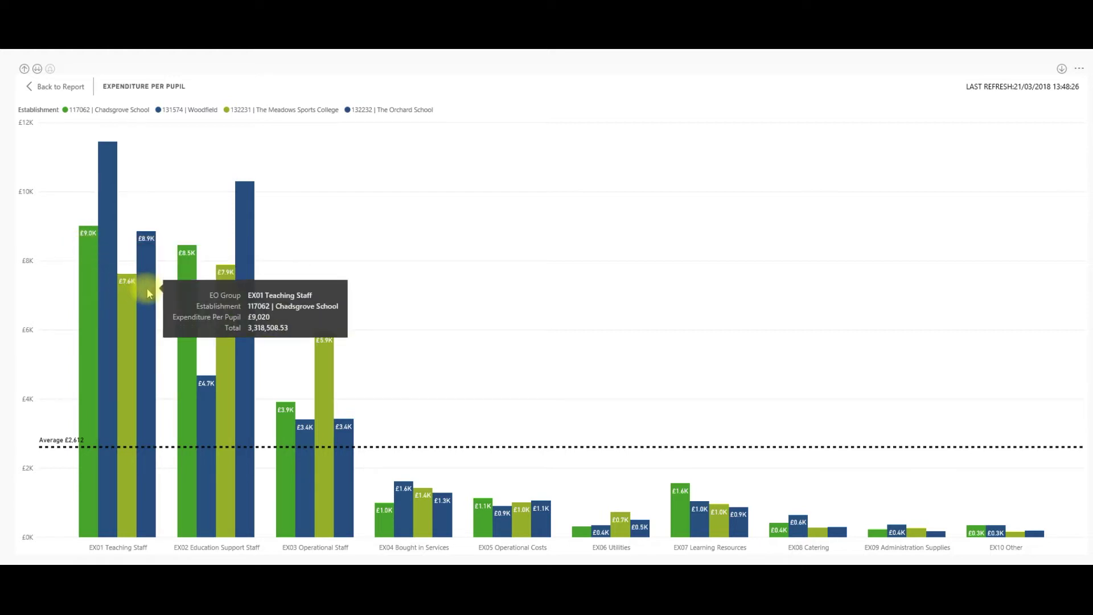